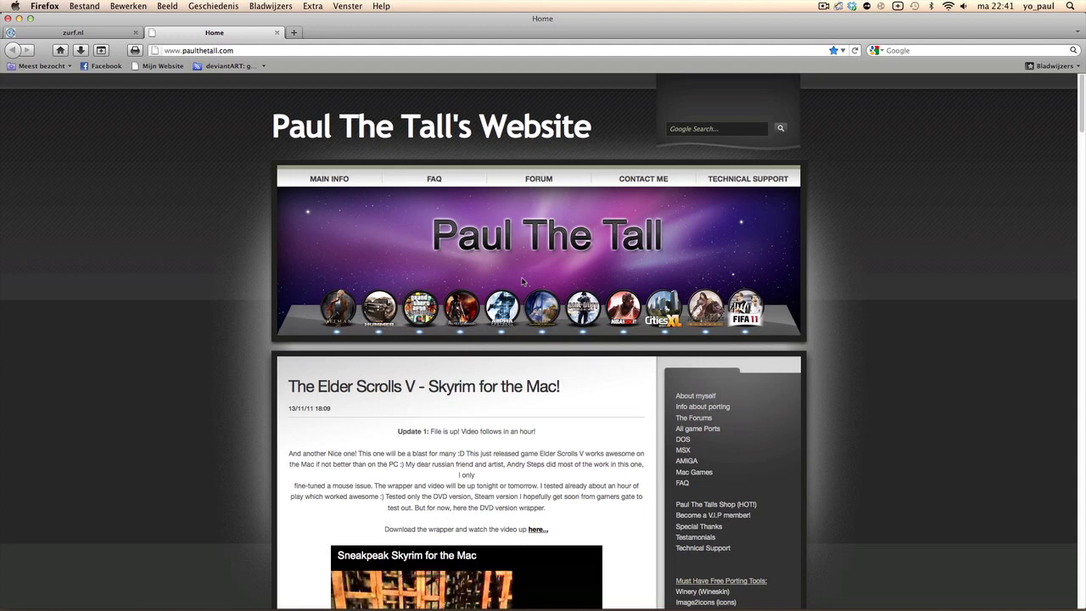
Look through the website's home page posts and open the list of all game ports.
scroll(523, 280, "down", 20)
scroll(522, 275, "down", 20)
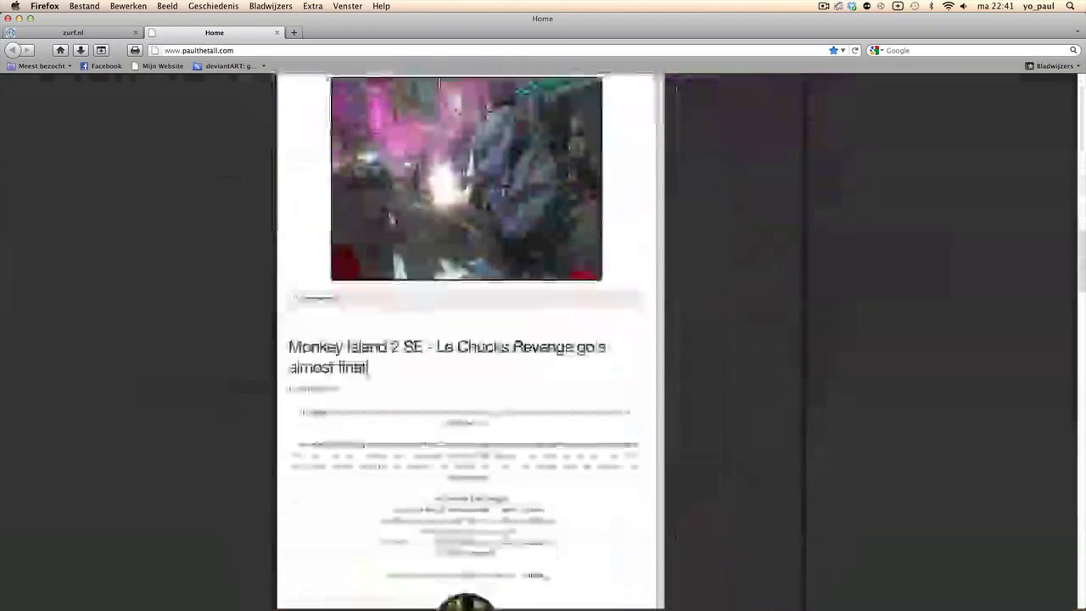
scroll(524, 276, "down", 20)
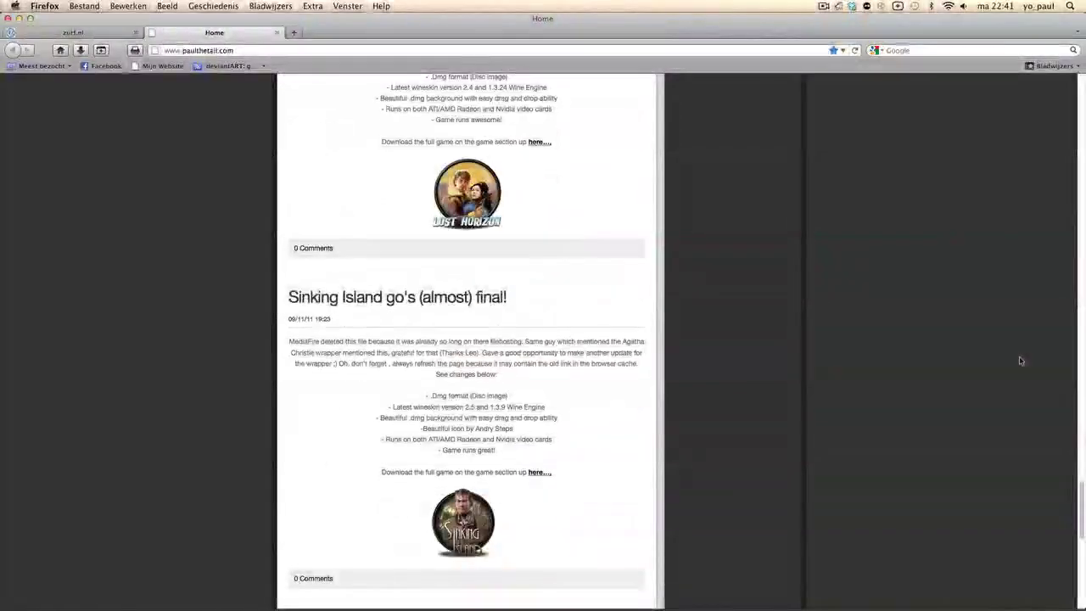
left_click_drag(1082, 502, 1069, 134)
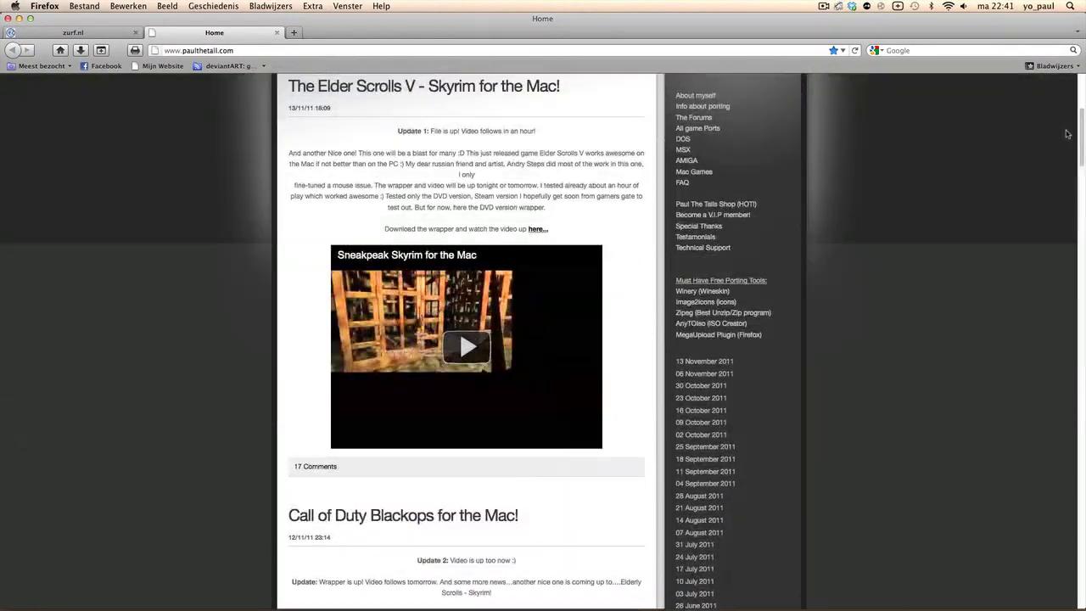
left_click(699, 128)
scroll(441, 304, "down", 20)
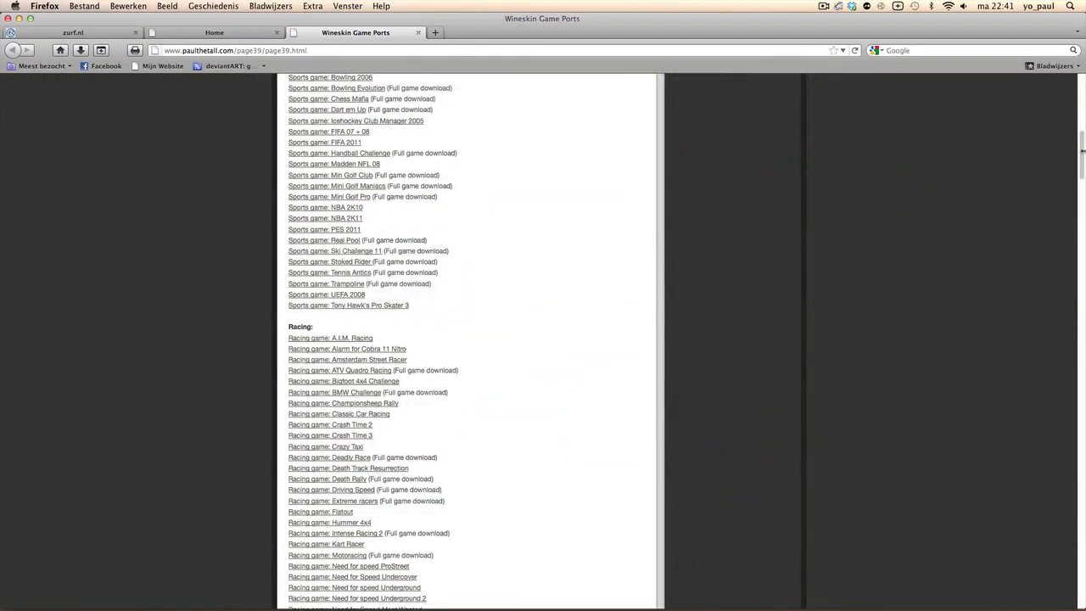
Open the RPG entry The Elder Scrolls V - Skyrim and view its wrapper download notes.
left_click_drag(1079, 156, 1079, 331)
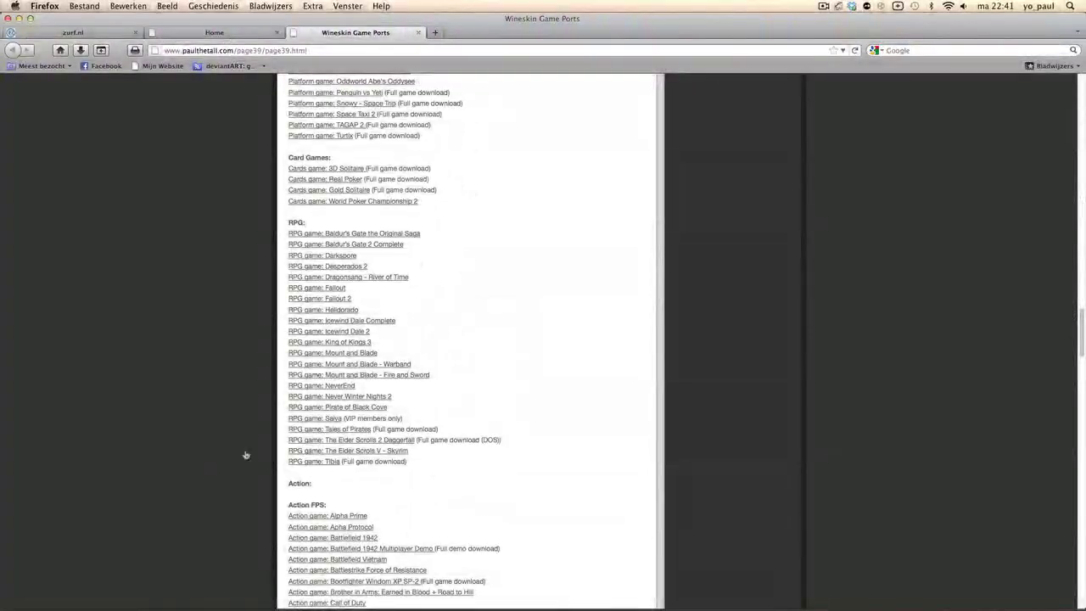
left_click(373, 461)
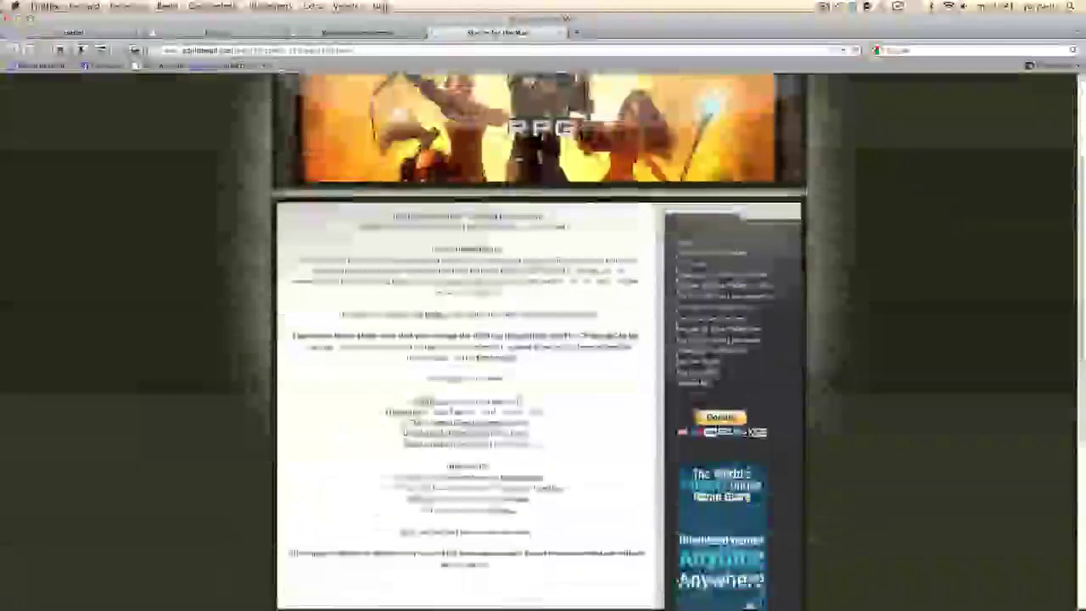
scroll(443, 226, "down", 5)
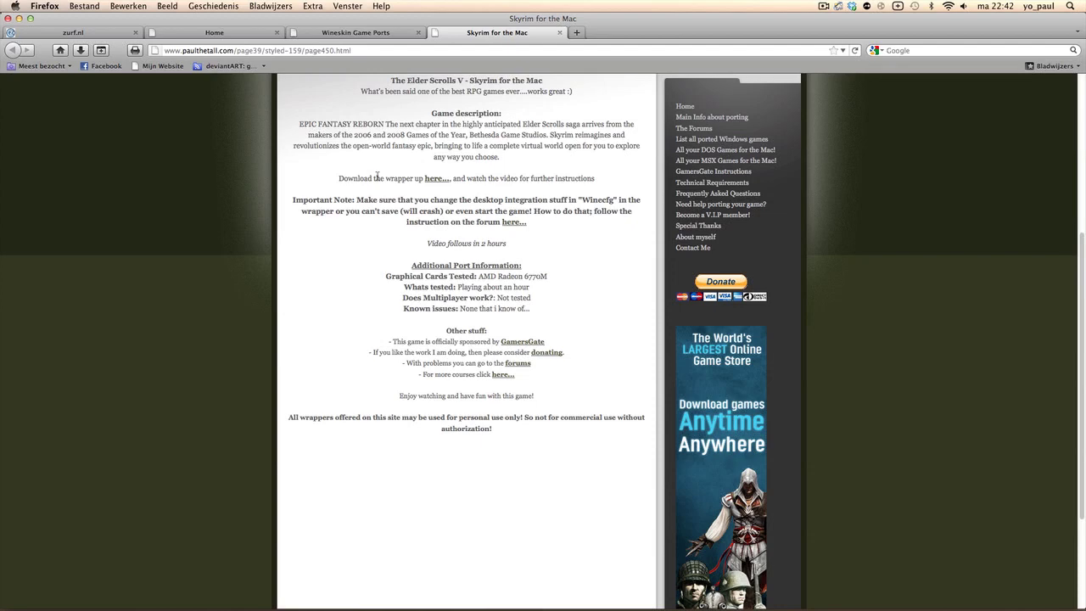
Show the package contents of the Elder Scrolls Skyrim wrapper on the desktop, launch Wineskin and look at its install program chooser.
left_click(19, 18)
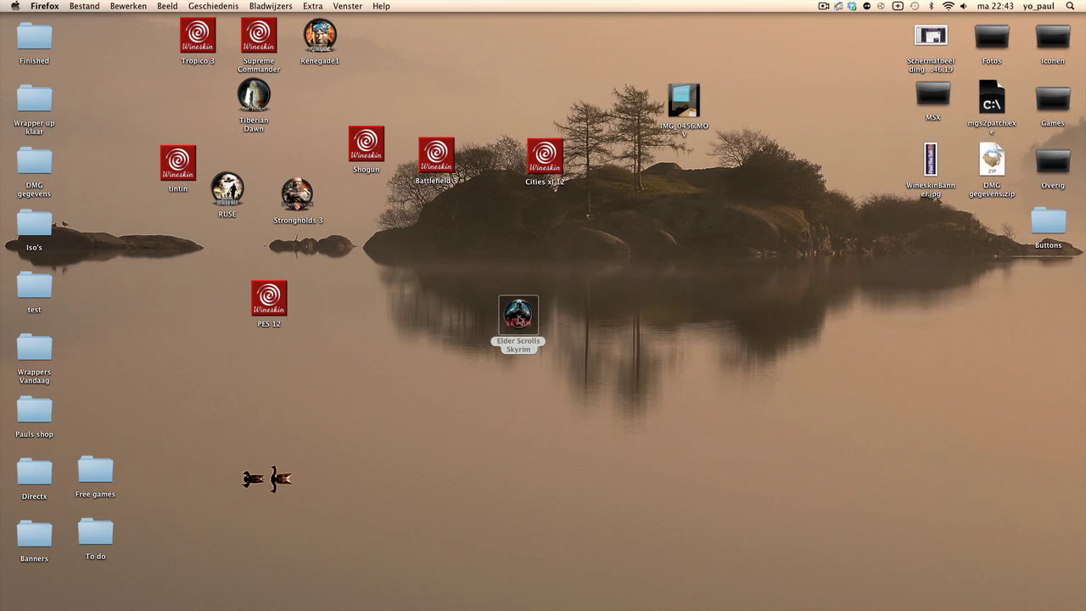
right_click(516, 313)
left_click(549, 333)
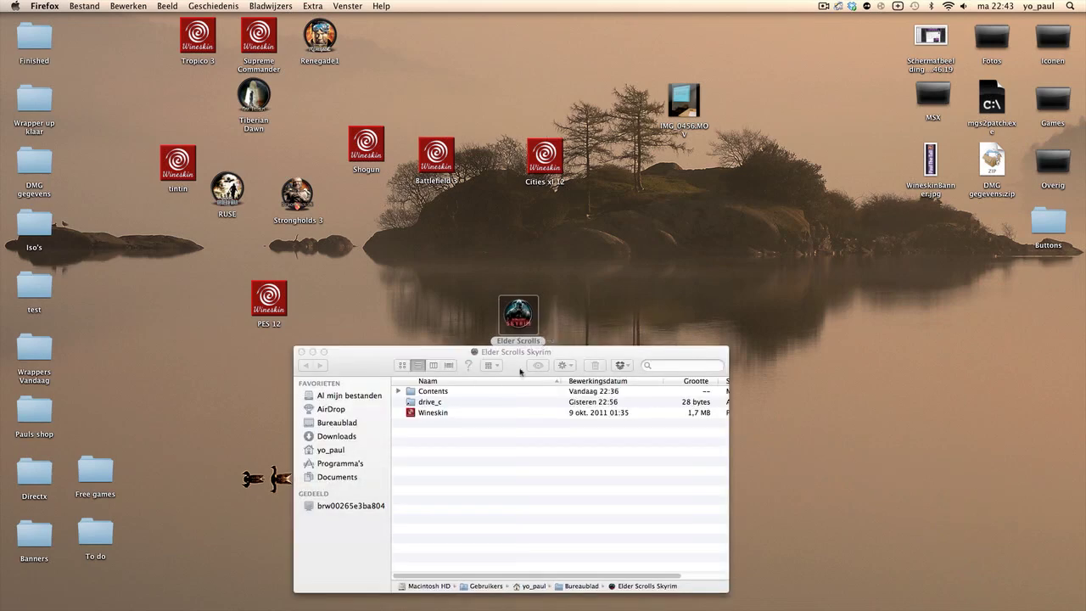
double_click(432, 414)
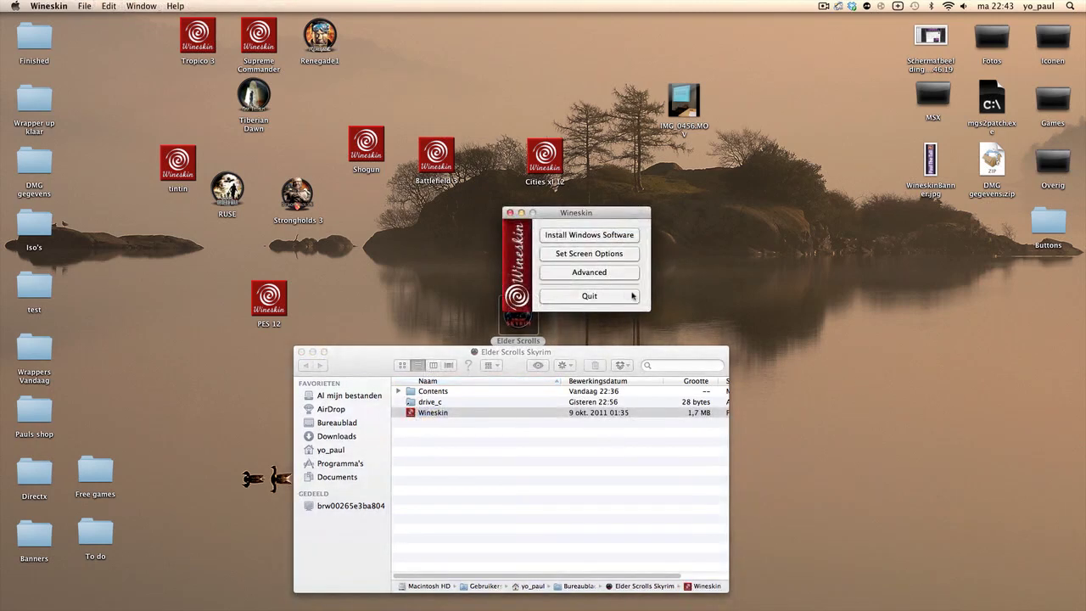
left_click(597, 240)
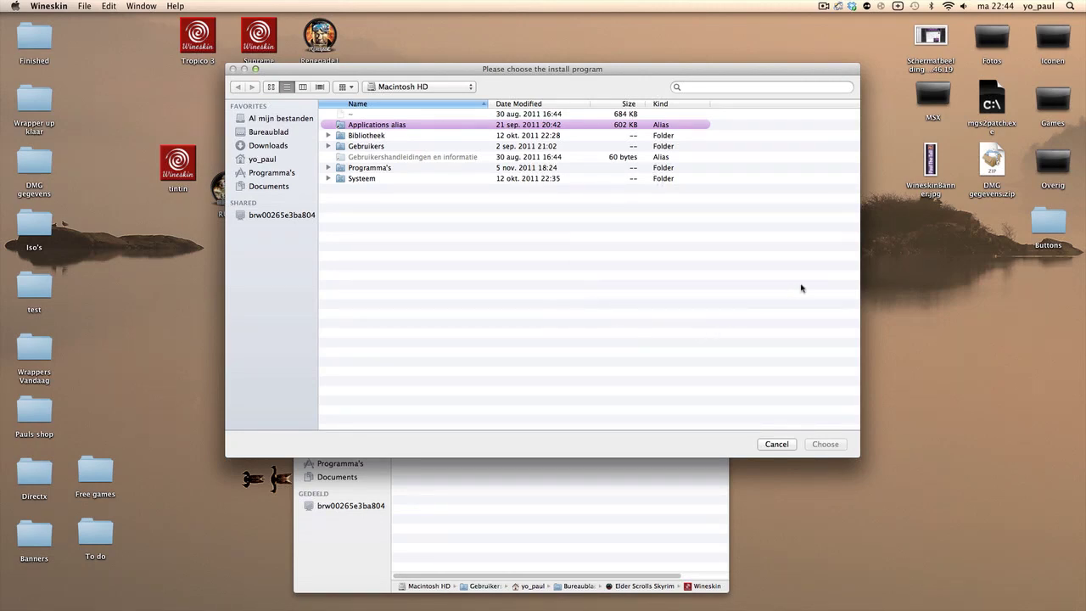
left_click(775, 443)
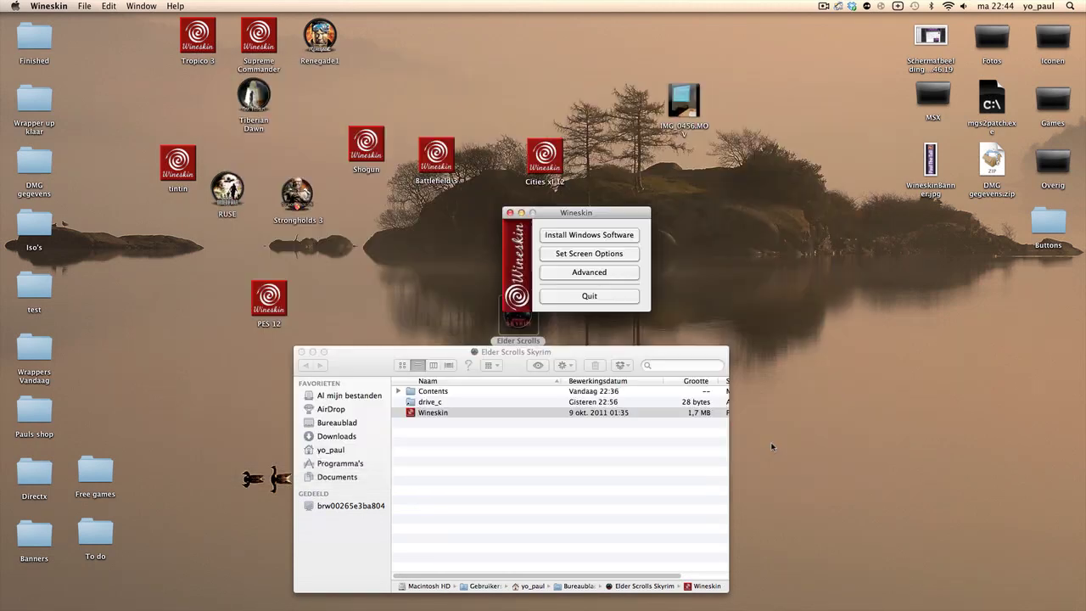
Go to Program Files inside the wrapper's drive_c folder and select The Elder Scrolls V- Skyrim folder.
double_click(428, 403)
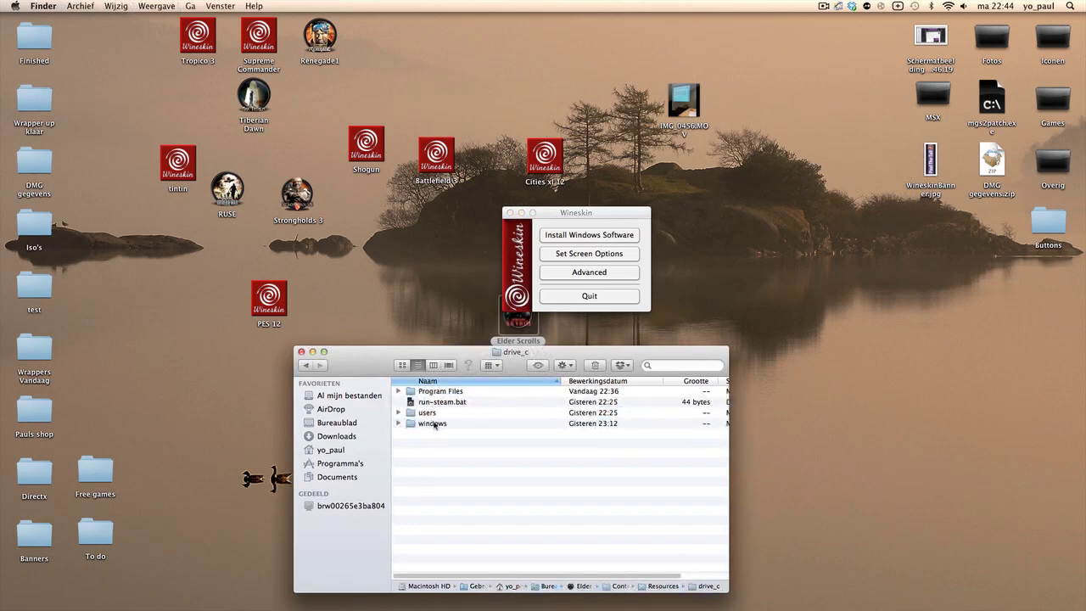
double_click(438, 391)
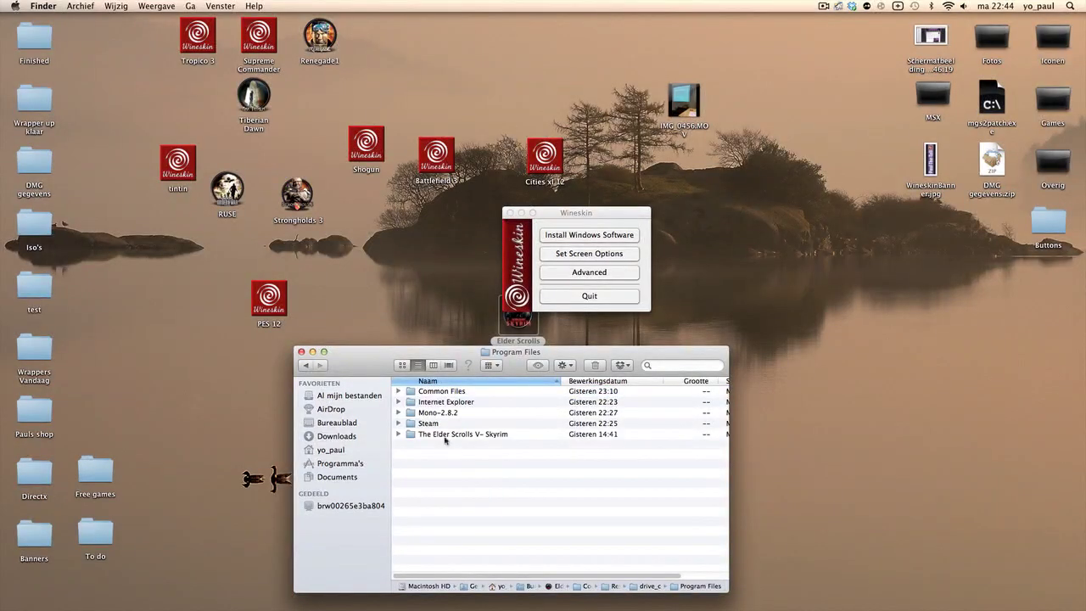
left_click_drag(458, 434, 521, 515)
left_click_drag(451, 434, 599, 501)
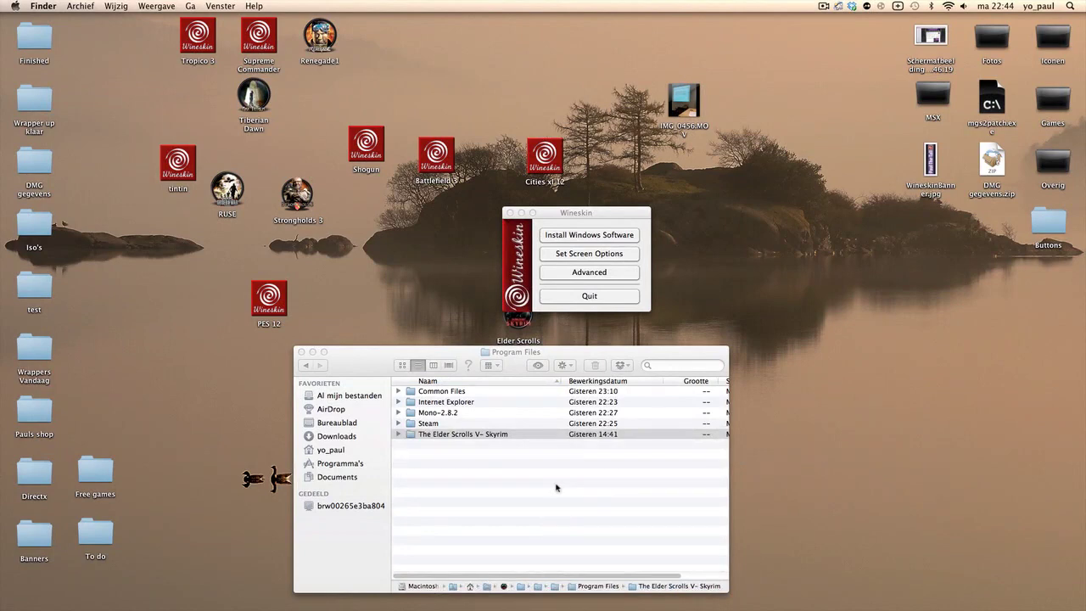
Set the wrapper's Windows EXE to SkyrimLauncher.exe from The Elder Scrolls V- Skyrim folder in Program Files.
left_click(593, 275)
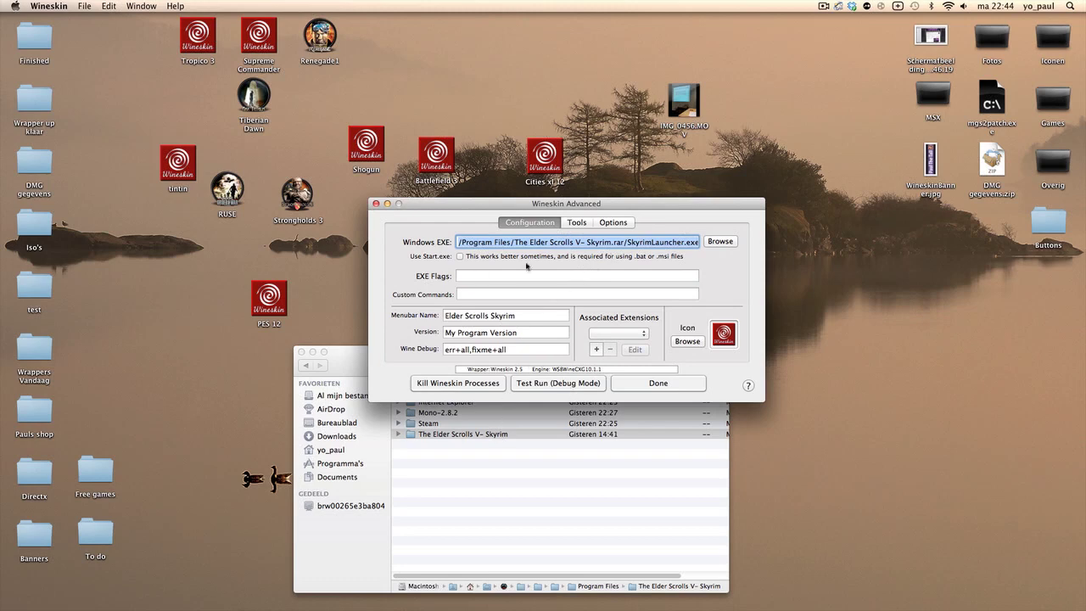
left_click(723, 243)
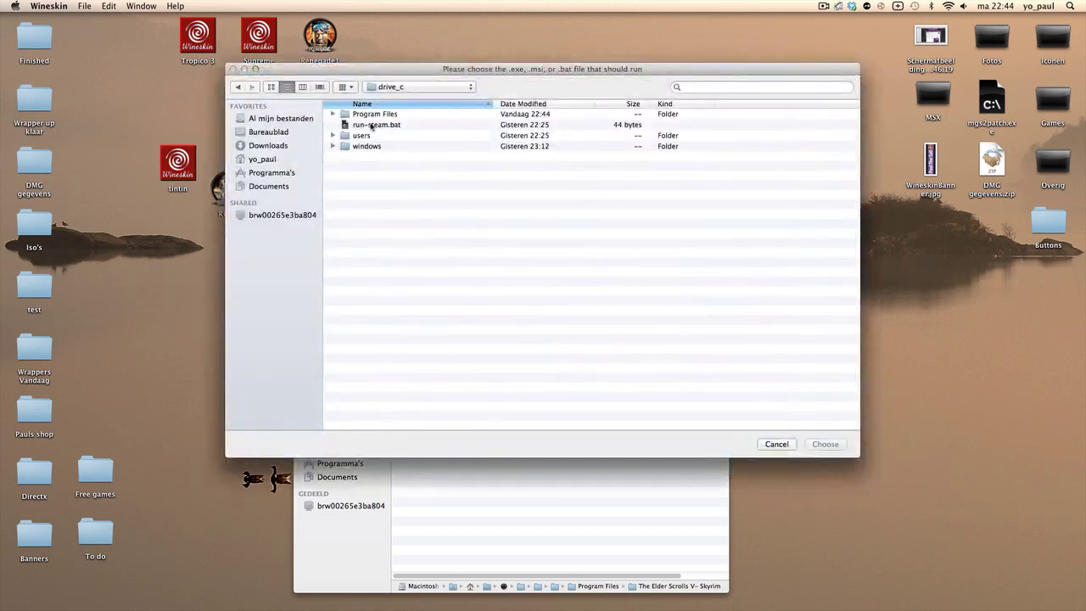
left_click(370, 118)
double_click(371, 115)
double_click(377, 157)
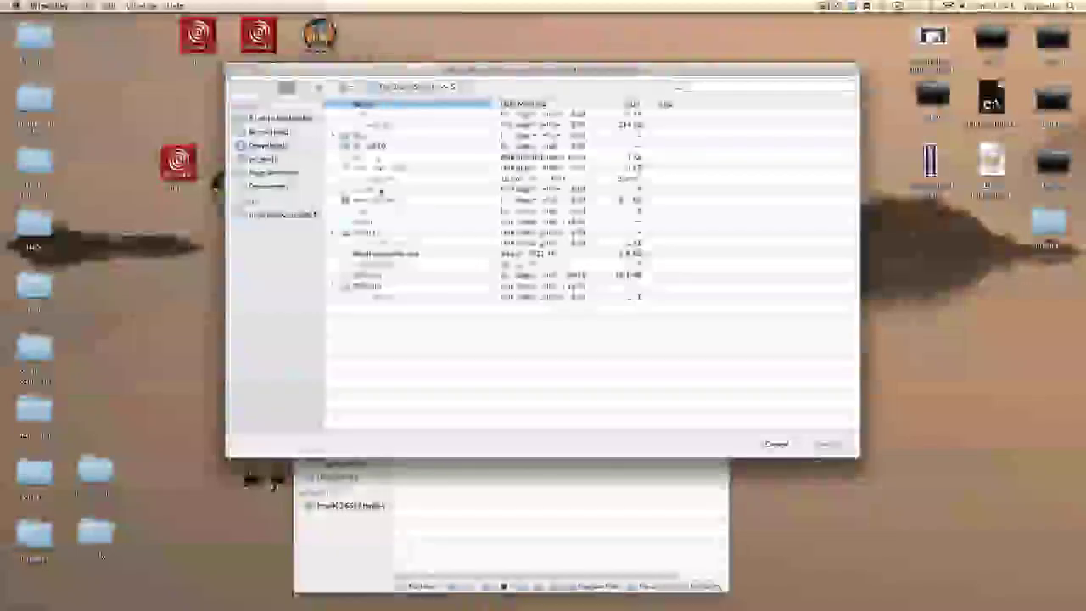
left_click(373, 254)
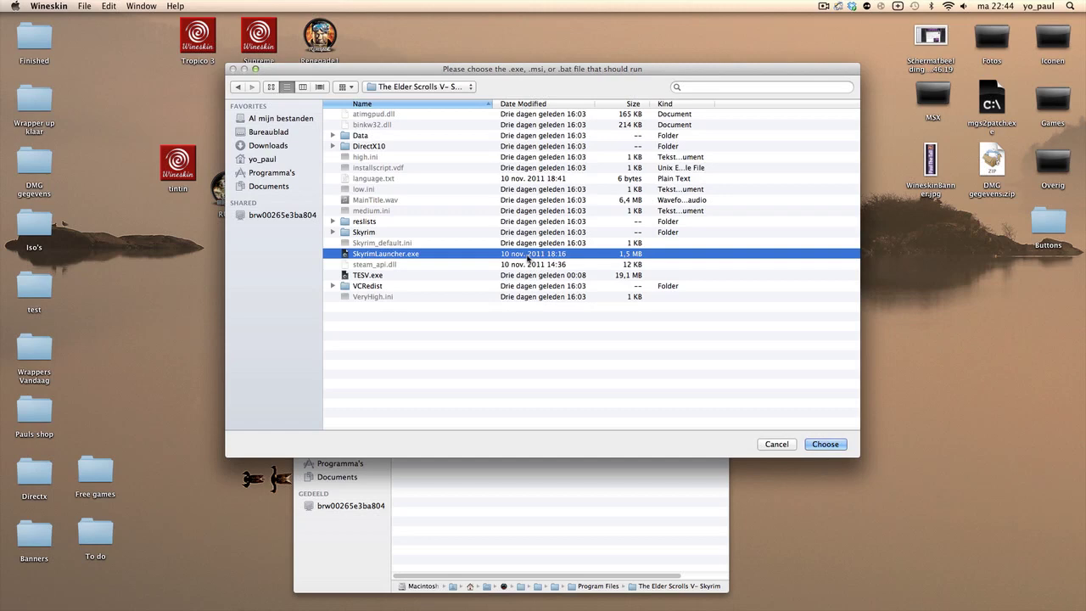
left_click(828, 445)
left_click(658, 384)
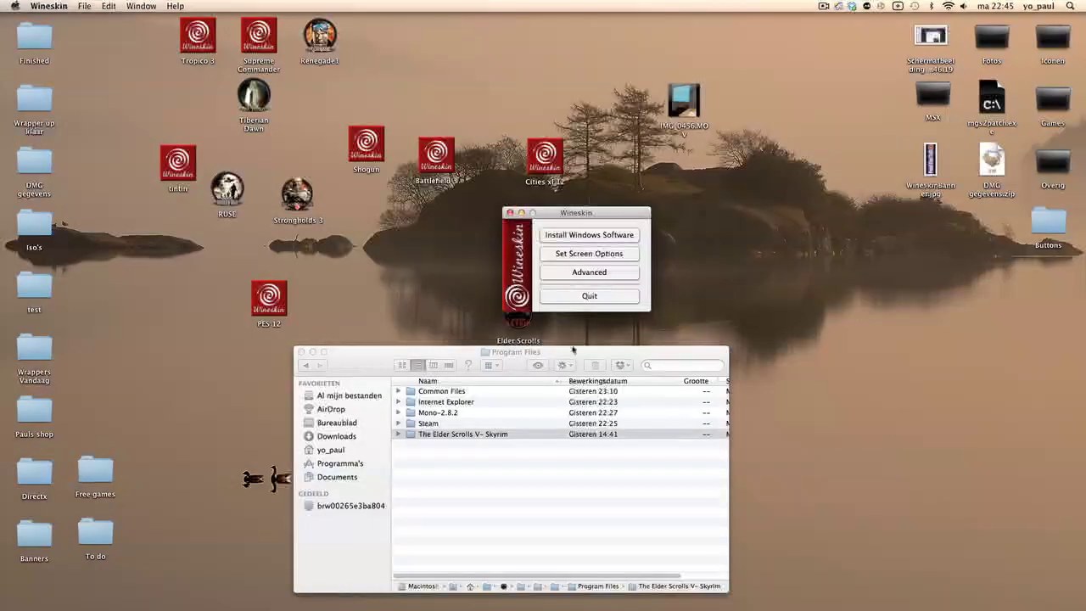
Open the wrapper's Wine configuration utility (winecfg) at the Desktop Integration settings.
left_click(583, 273)
left_click(577, 223)
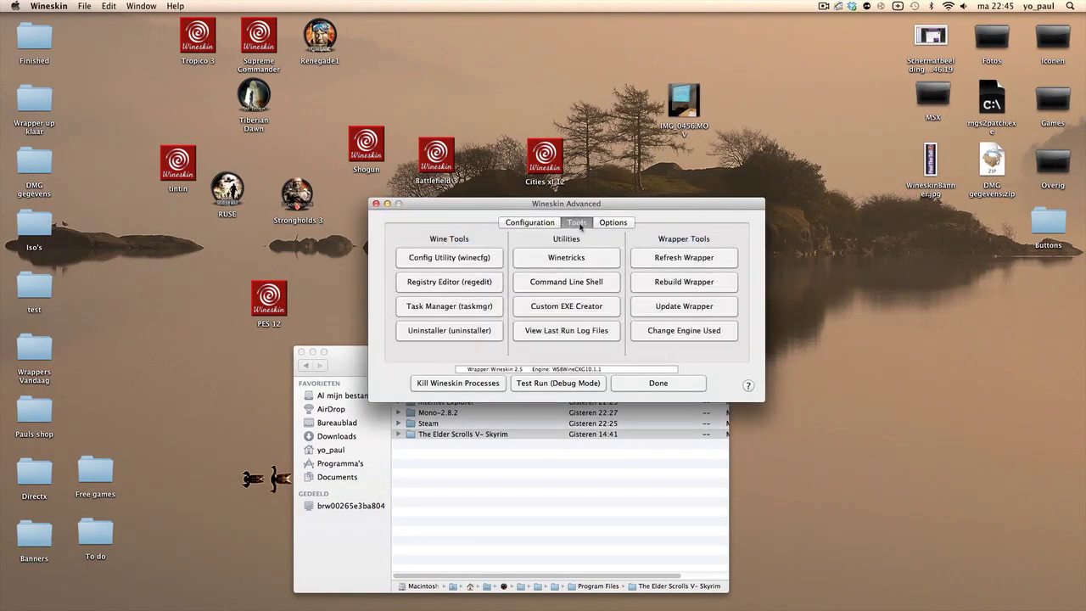
left_click(458, 260)
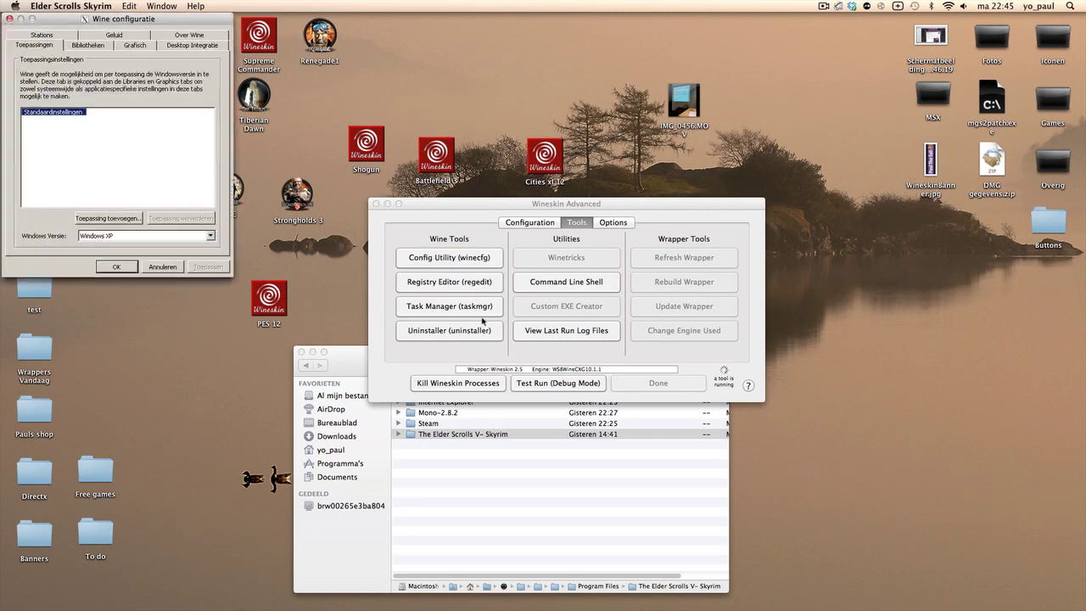
left_click(186, 47)
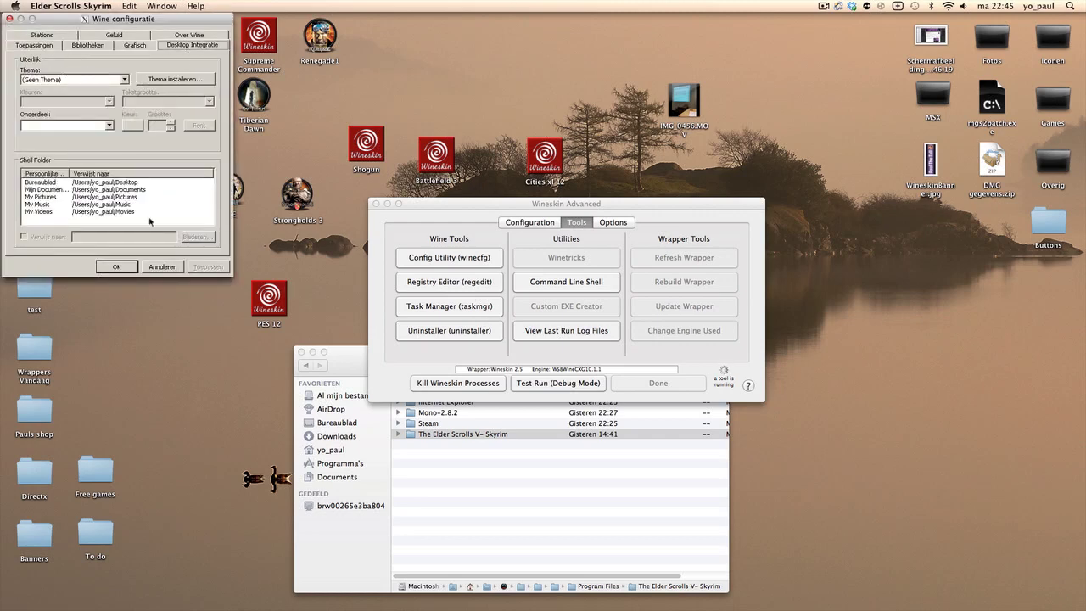
Redirect the My Documents shell folder to the user's home folder under Users, apply the change and quit Wineskin.
left_click(43, 189)
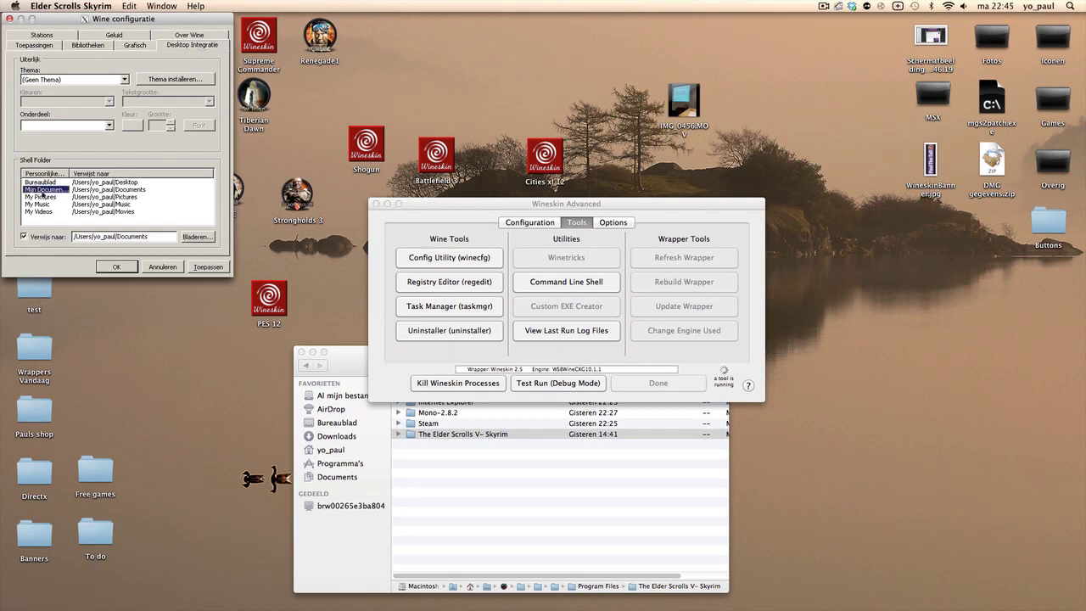
left_click(196, 237)
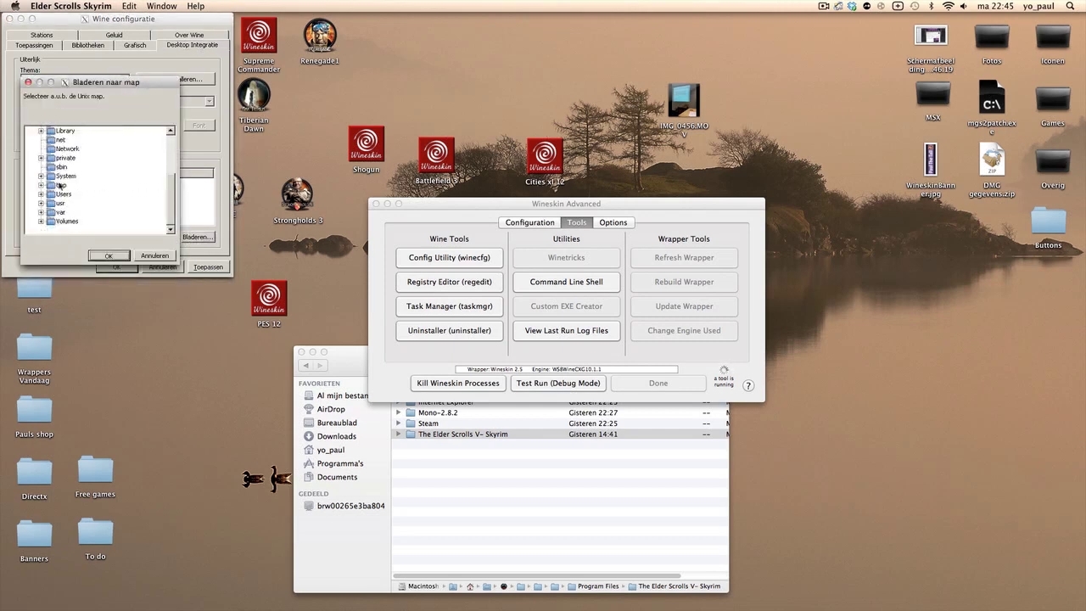
double_click(66, 195)
left_click(77, 212)
left_click(104, 257)
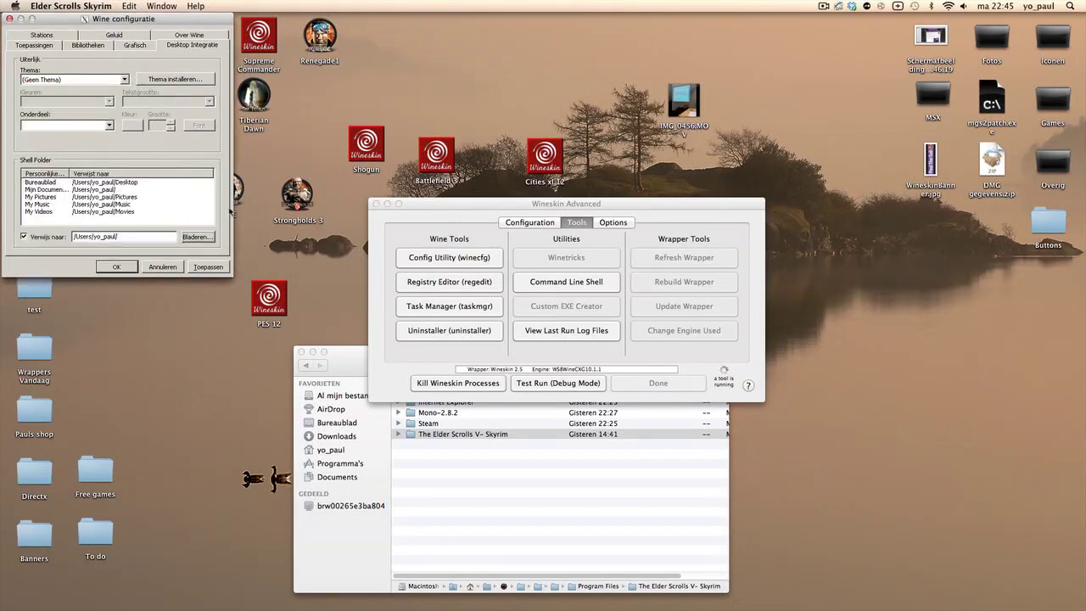
left_click(212, 269)
left_click(123, 267)
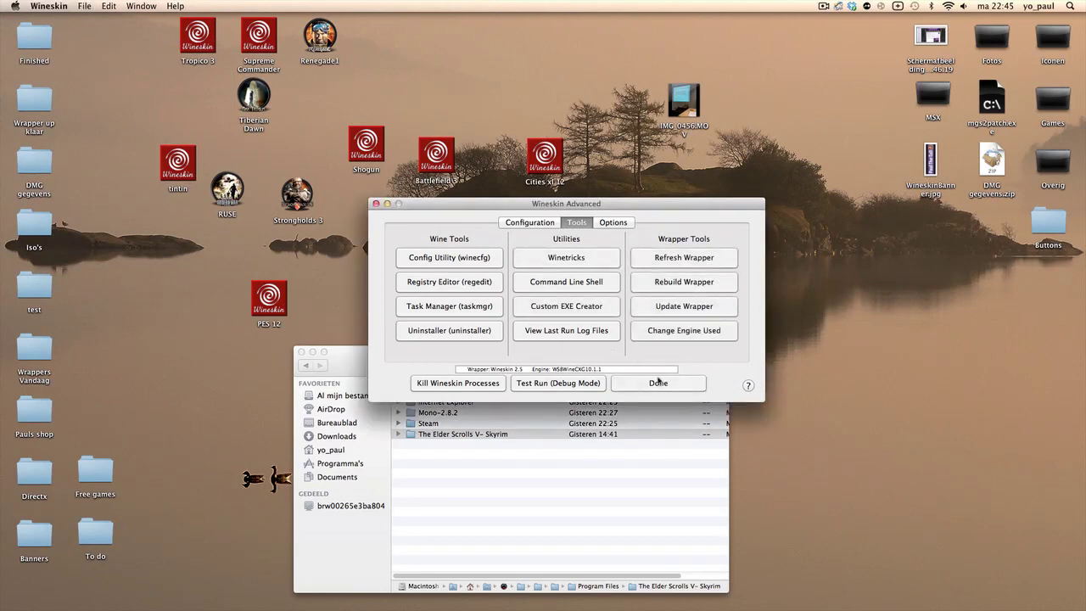
left_click(667, 384)
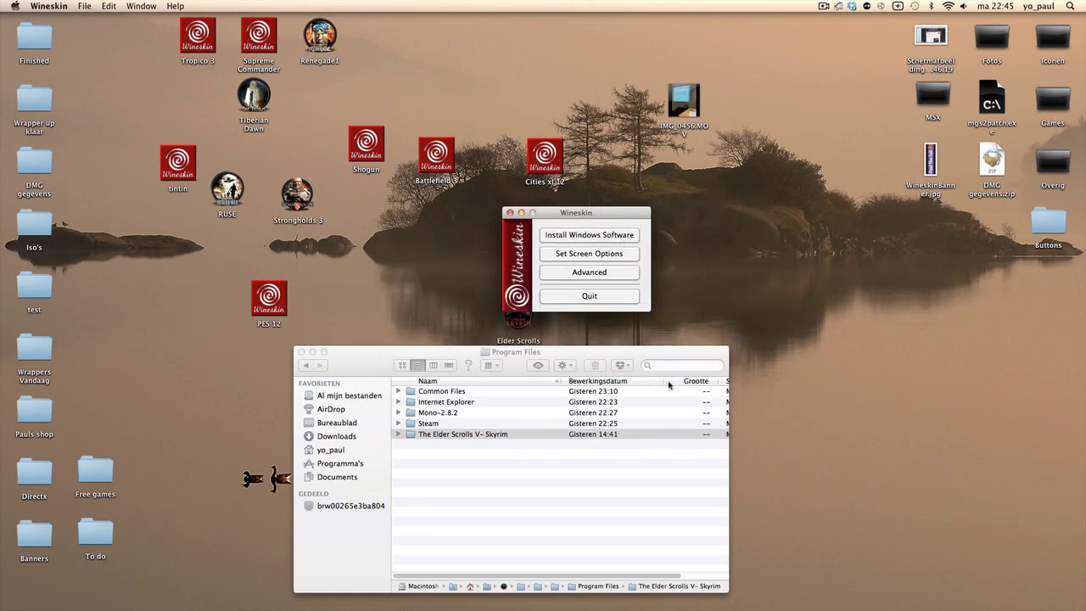
left_click(599, 296)
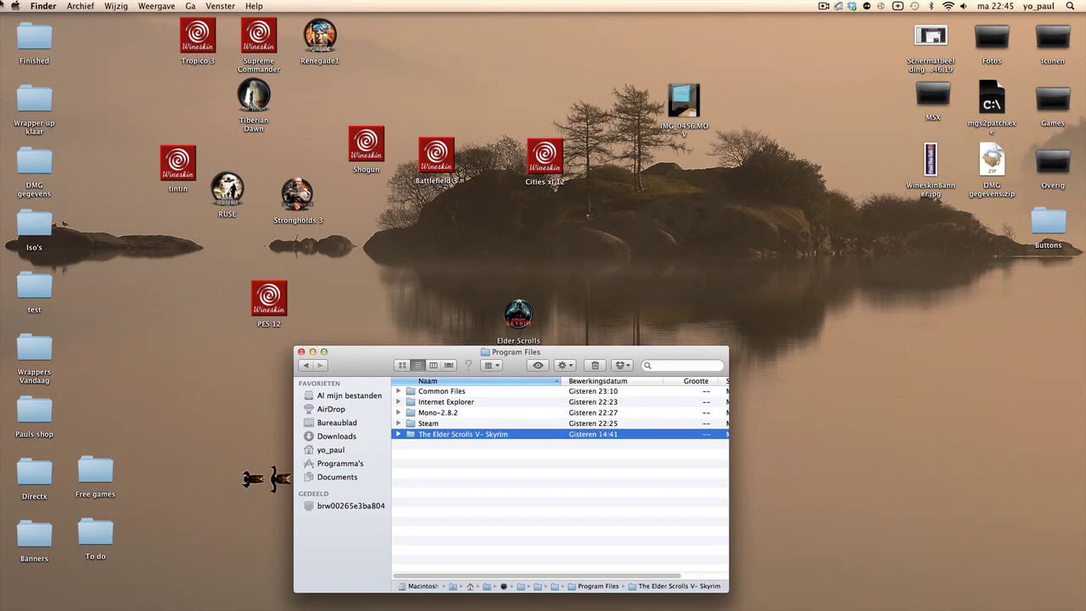
left_click(14, 6)
left_click(52, 58)
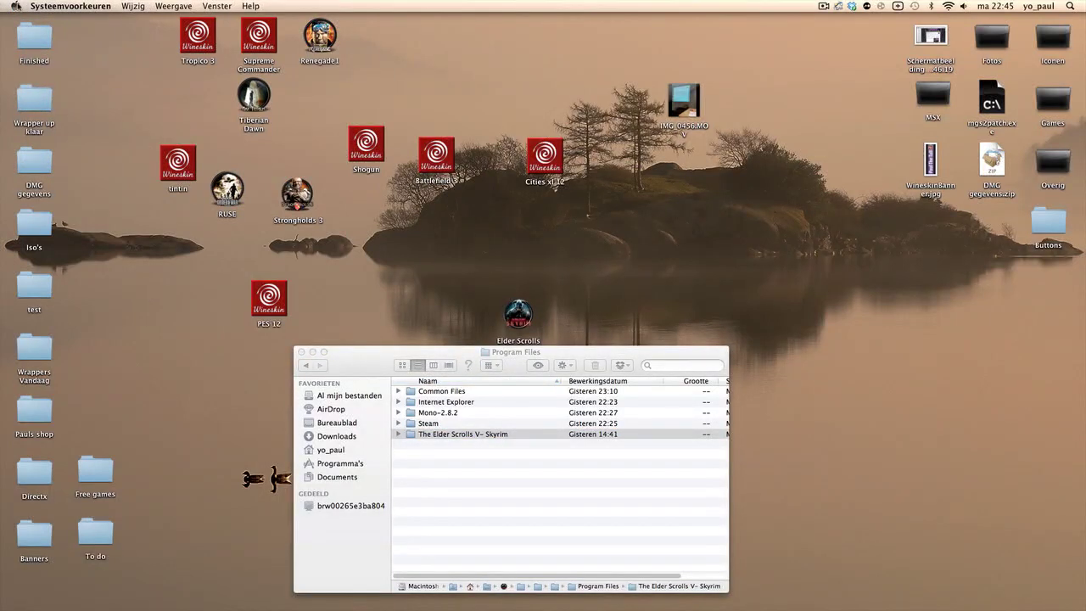
left_click(14, 6)
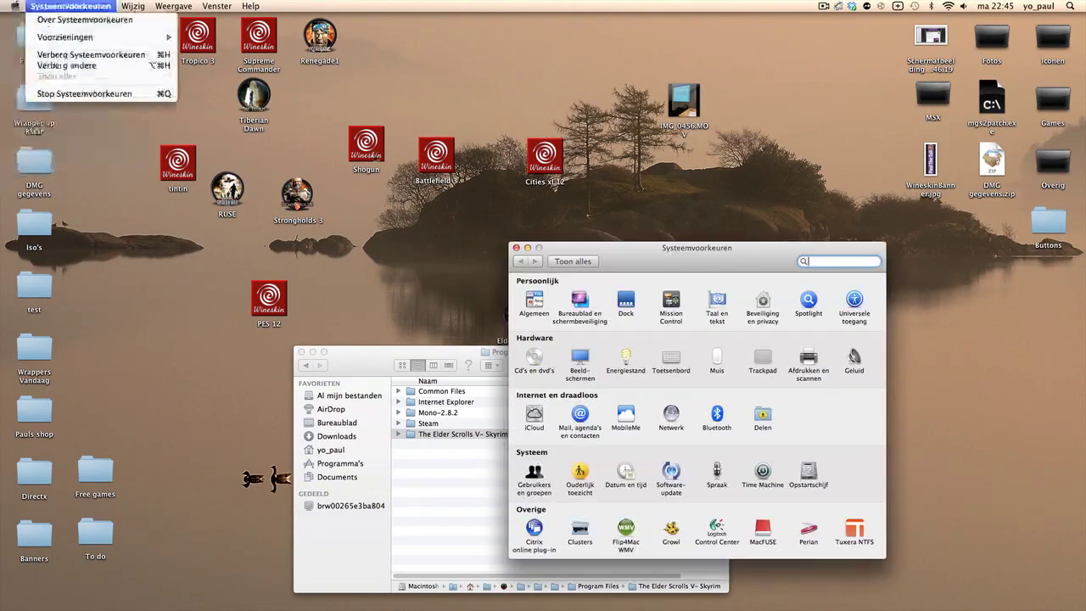
left_click(93, 6)
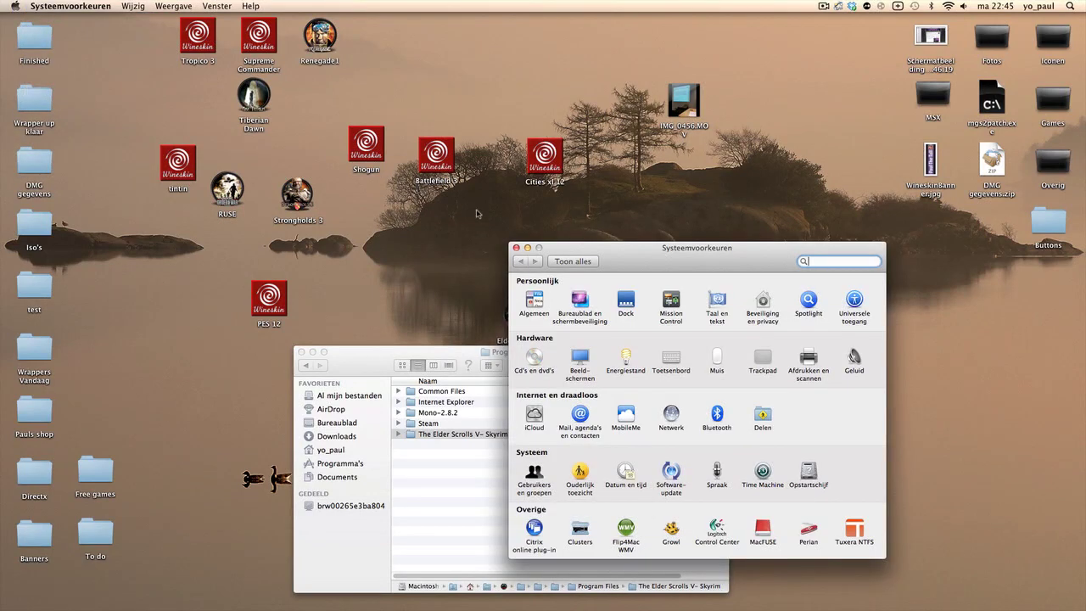
left_click(516, 248)
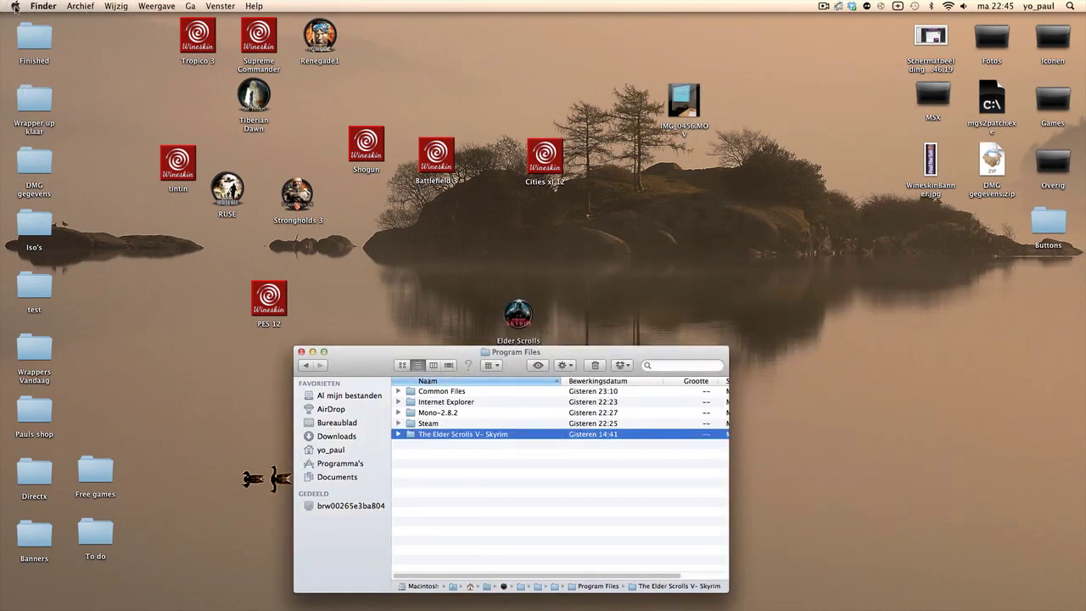
Open the detailed About This Mac overview to check the computer's processor, memory and graphics card.
left_click(15, 6)
left_click(38, 19)
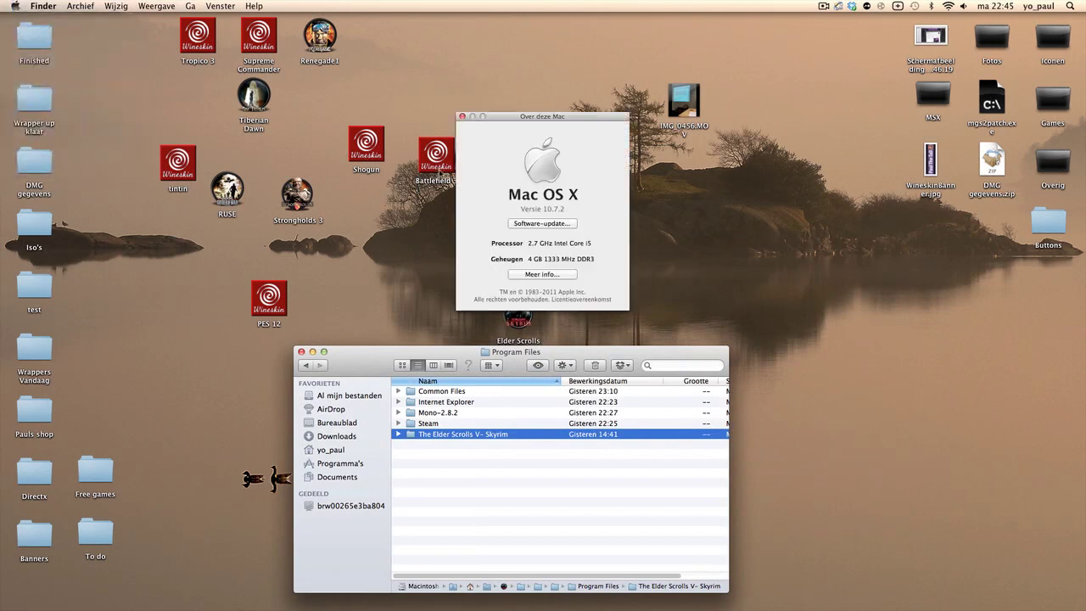
left_click(547, 274)
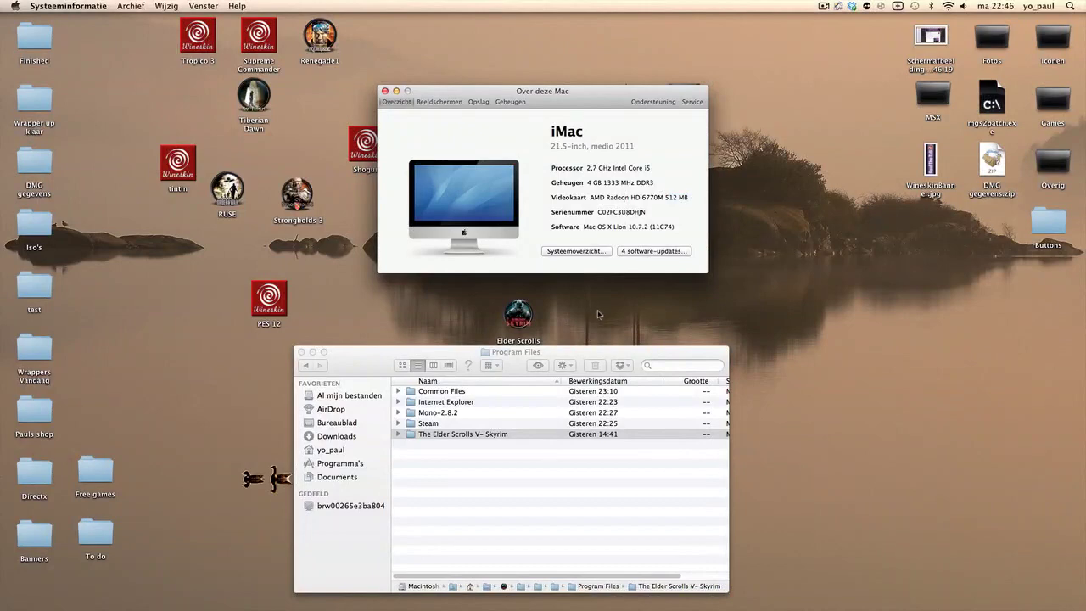
Close the About This Mac and Program Files windows and launch the Elder Scrolls Skyrim wrapper from the desktop.
left_click(384, 91)
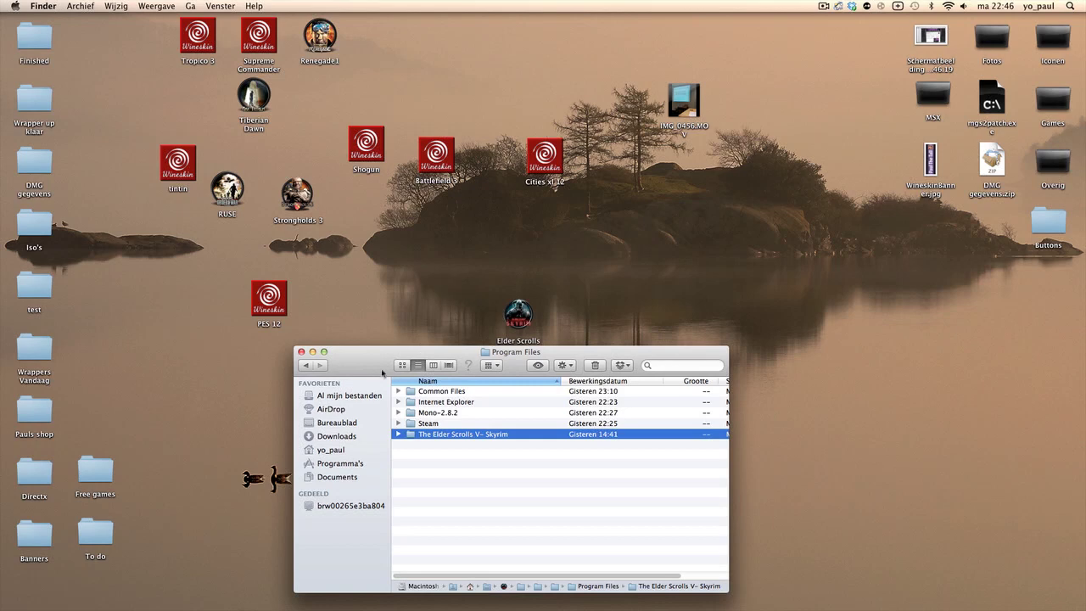
left_click(301, 352)
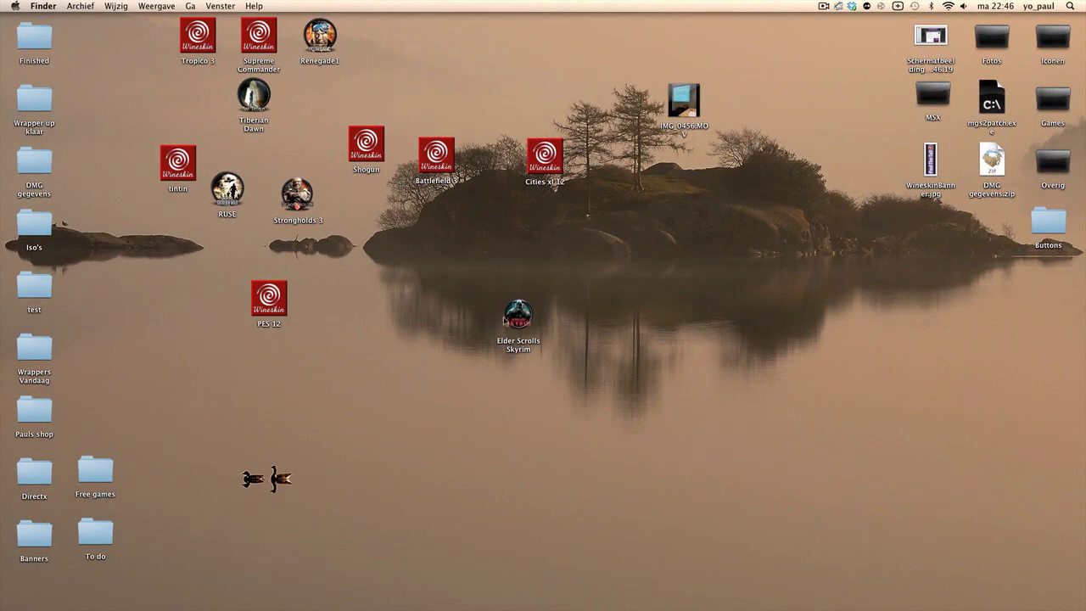
double_click(518, 316)
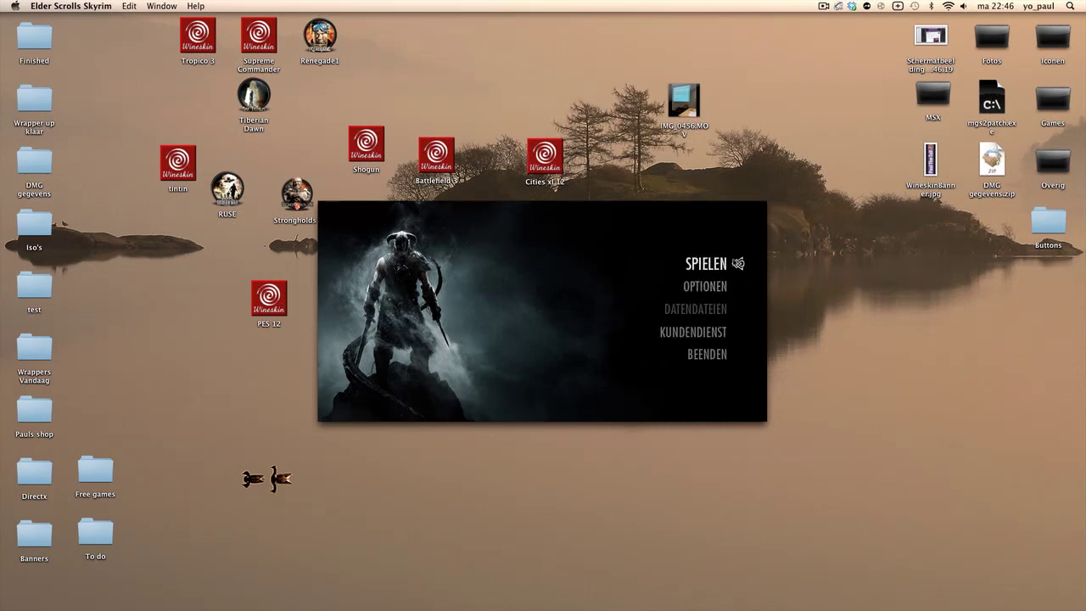
Review and accept the graphics settings in the launcher's Skyrim Optionen dialog, and start the game.
left_click(712, 289)
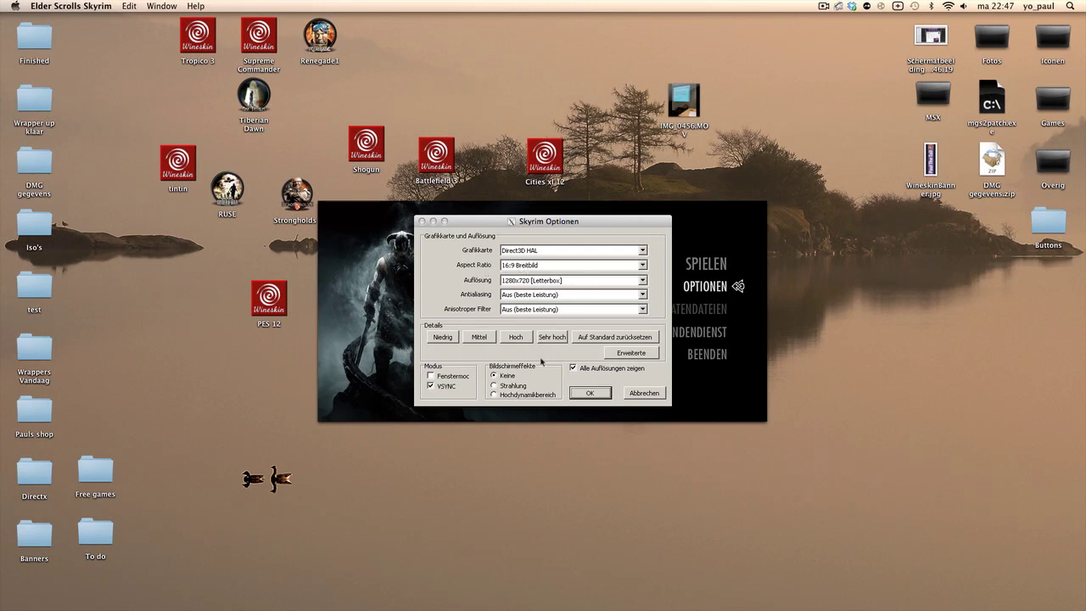
left_click(587, 393)
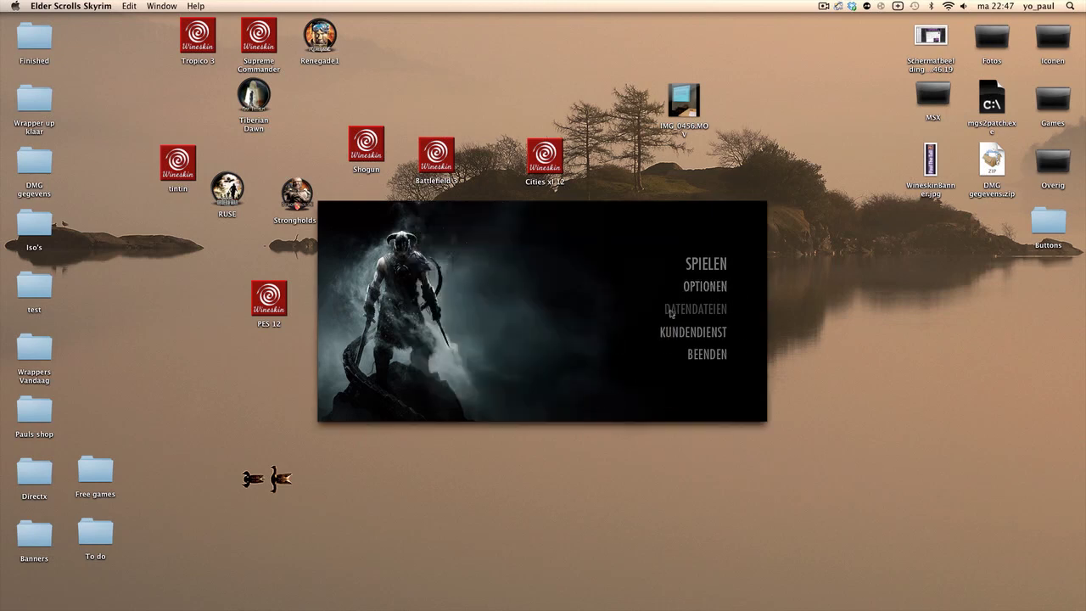
left_click(717, 264)
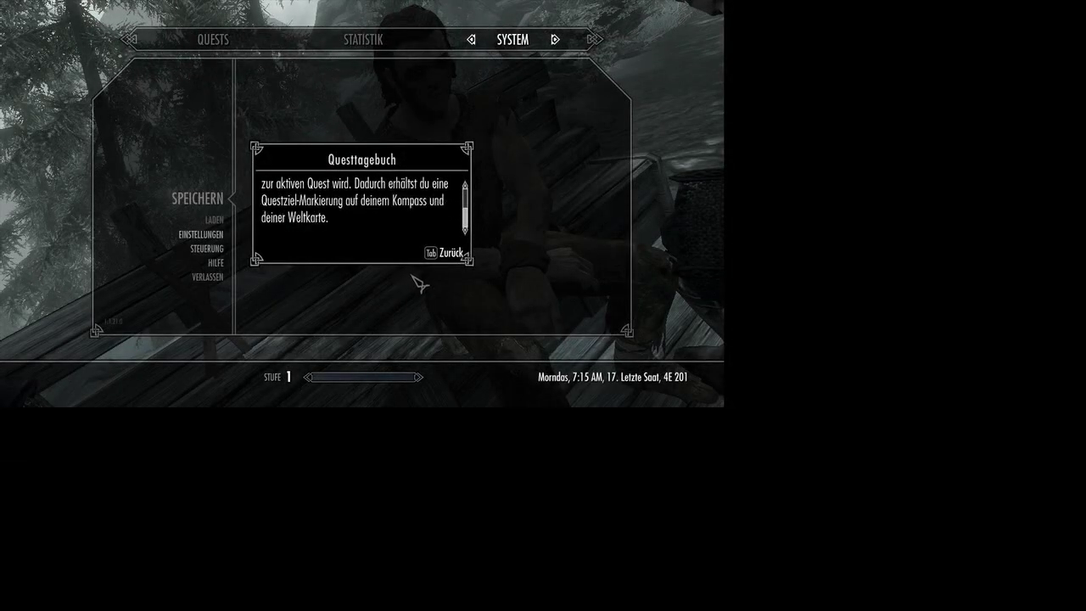
Dismiss the Questtagebuch notice and lower Cursorempfindlichkeit to about a quarter of its range in the Gameplay settings.
left_click(437, 251)
key("Down")
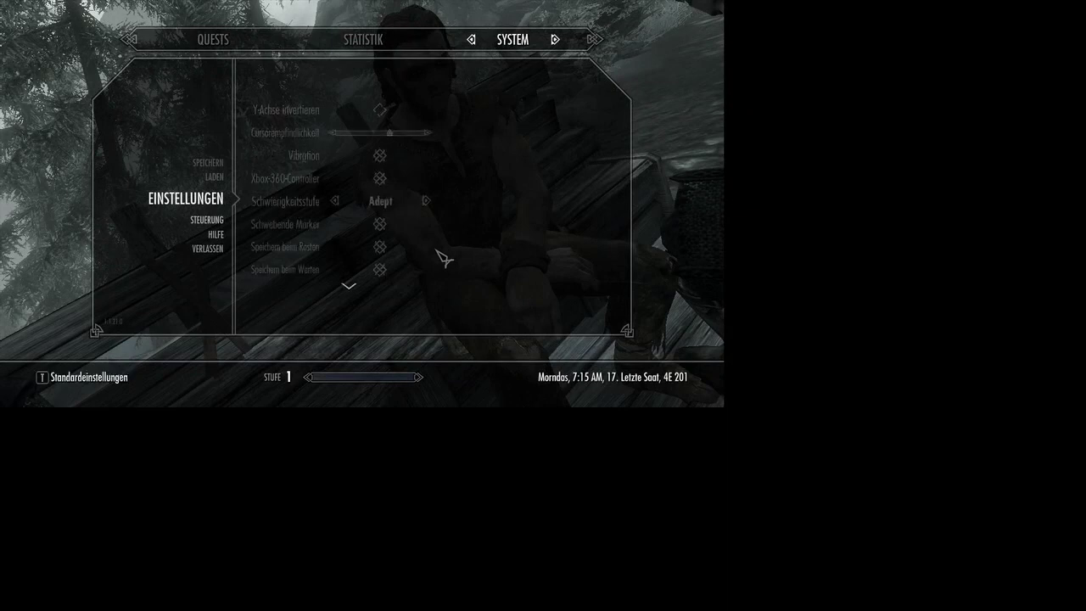
key("Down")
key("Left")
key("Left")
key("Left")
key("Left")
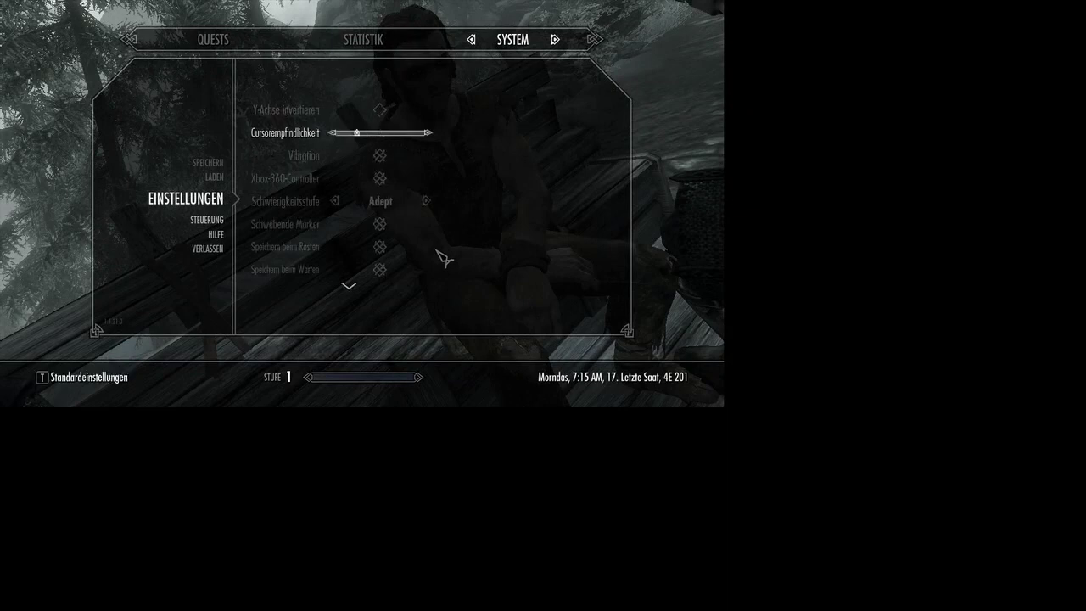
Raise Cursorempfindlichkeit to about two thirds of its range and return to the System menu's main list.
key("Right")
key("Right")
key("Right")
key("Right")
key("Right")
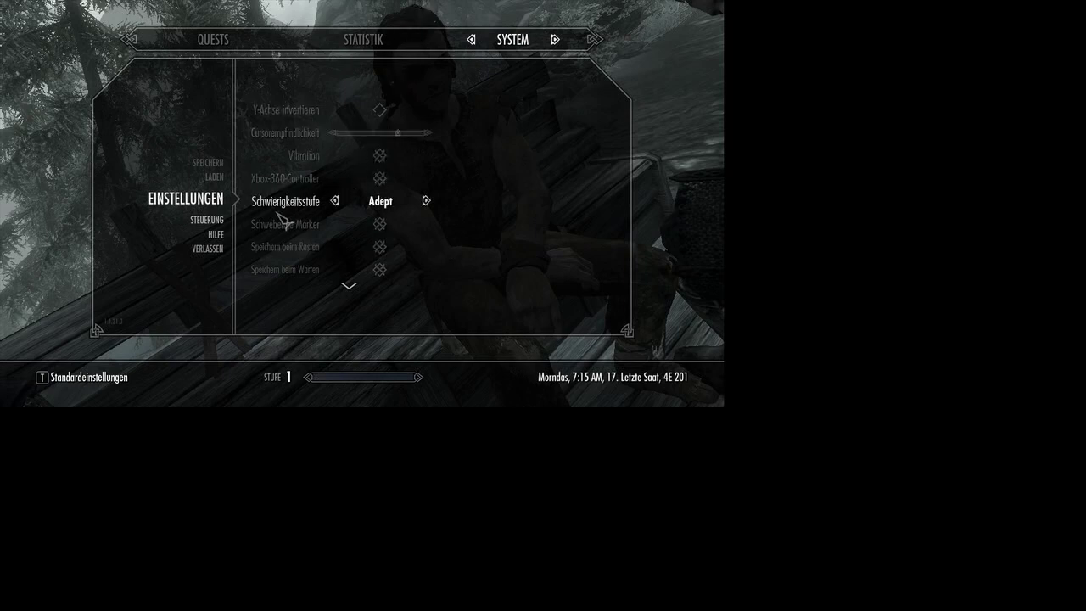
key("Escape")
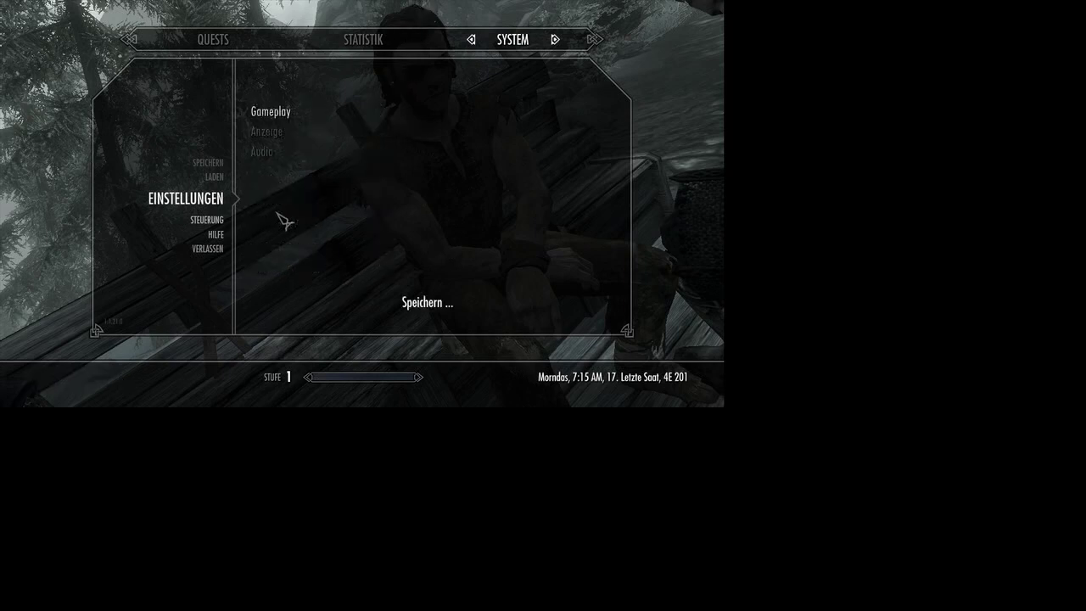
key("Escape")
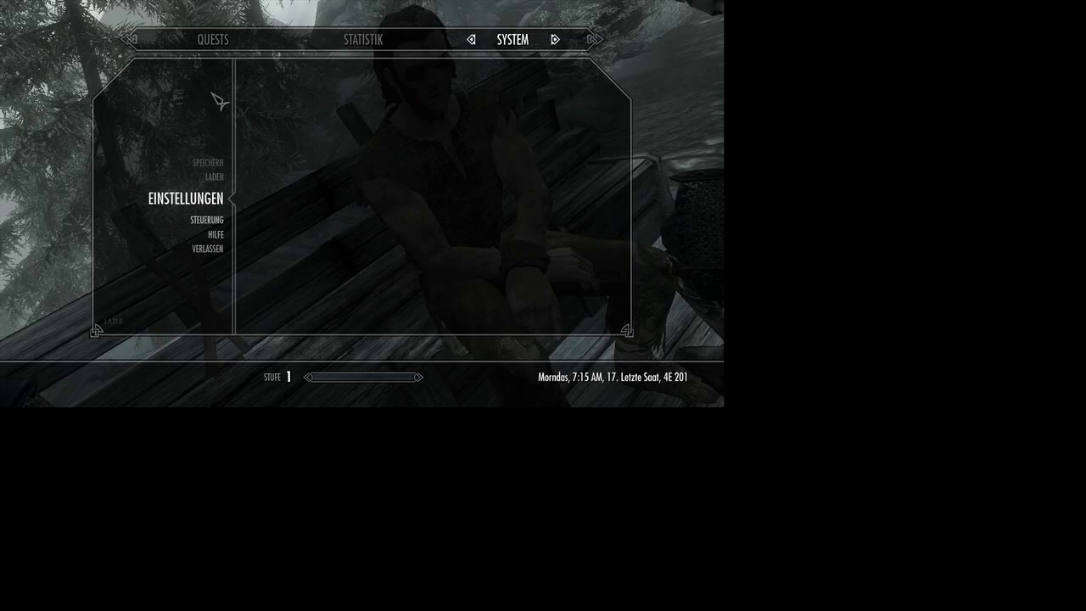